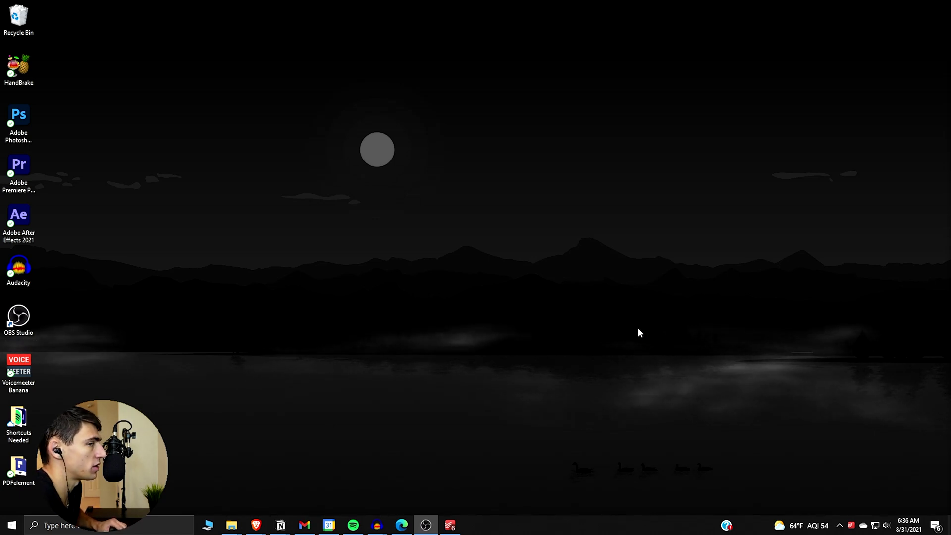
Step: Bring up Todoist with Ctrl+Alt+T, minimize it, and summon Quick Add globally
key(ctrl+alt+t)
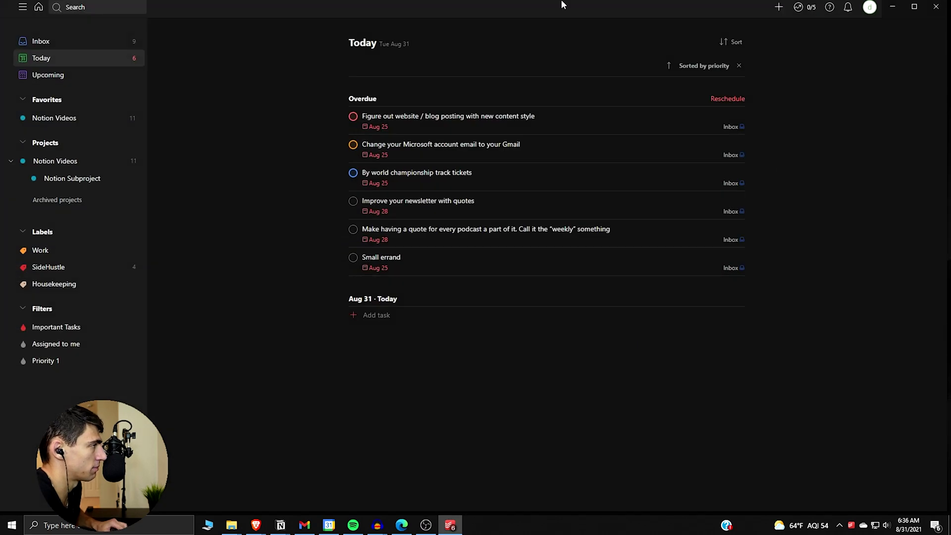
click(891, 7)
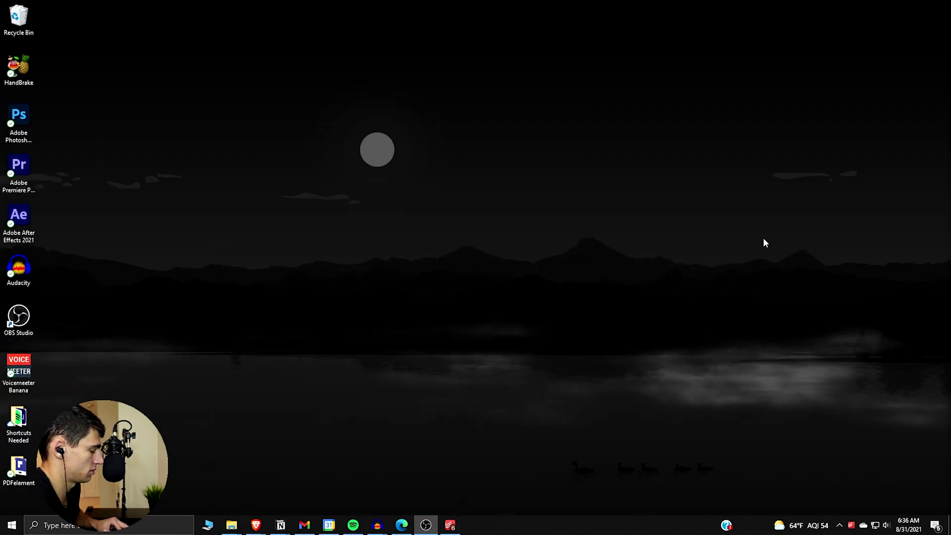
key(ctrl+alt+a)
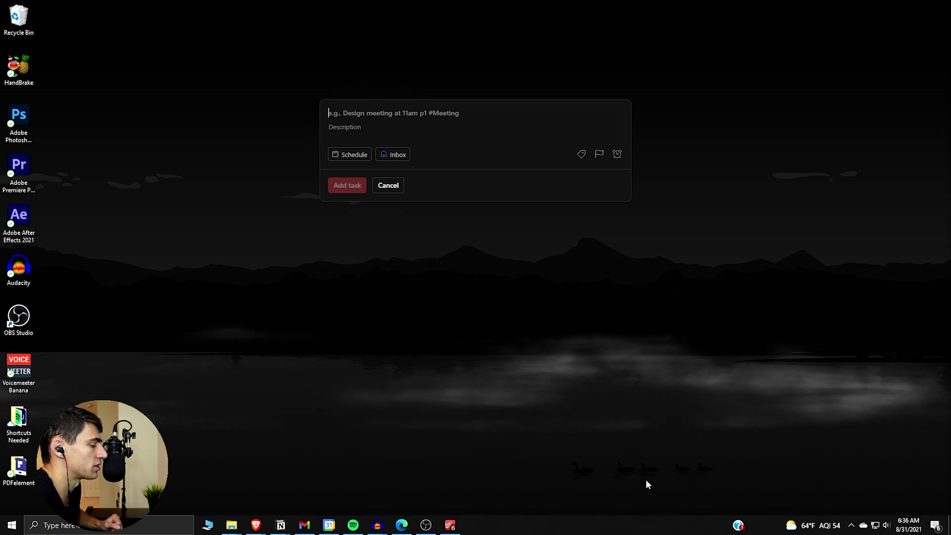
Step: Quit Todoist from the taskbar preview, then reopen Quick Add with Ctrl+Q and cancel it
mouse_move(449, 524)
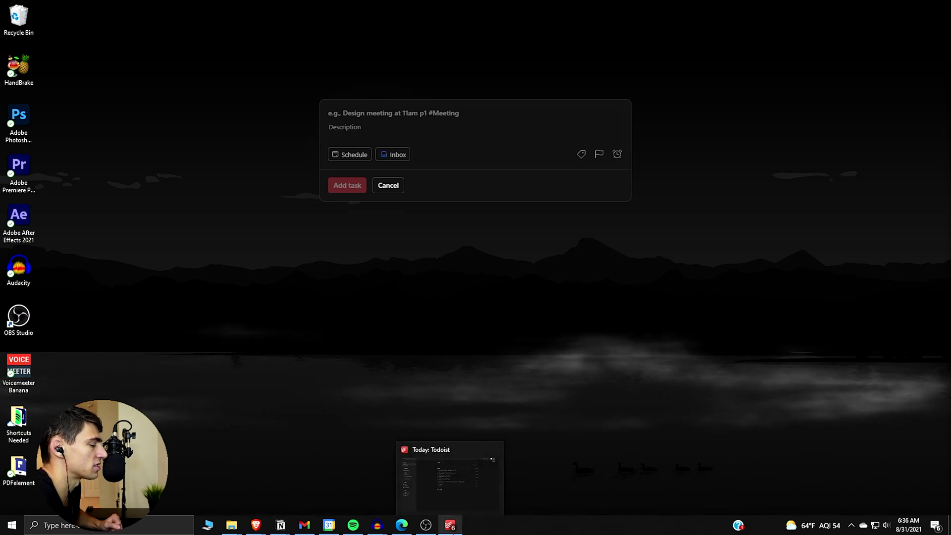
click(494, 451)
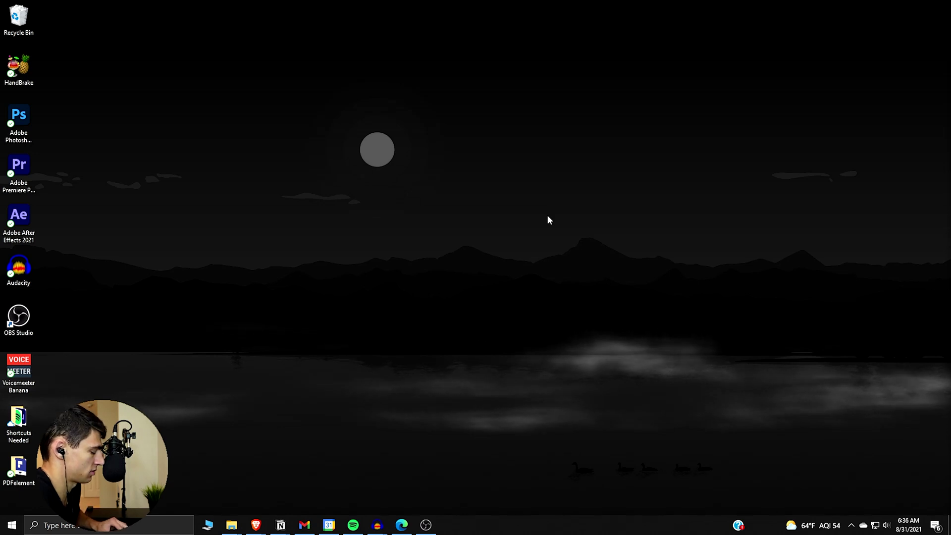
key(ctrl+q)
click(399, 184)
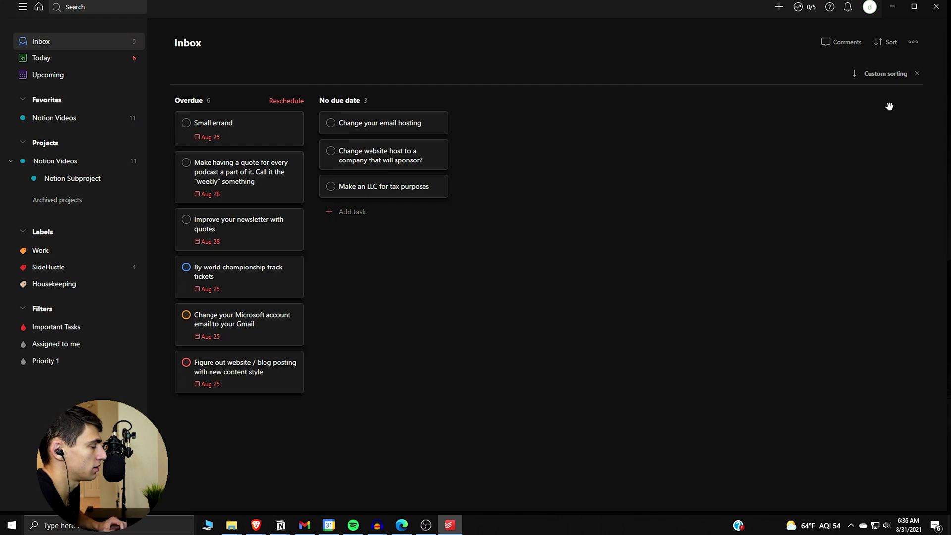
Step: Toggle the Inbox list/board layout, hide and restore the sidebar, then visit Today and return to Inbox
key(shift+v)
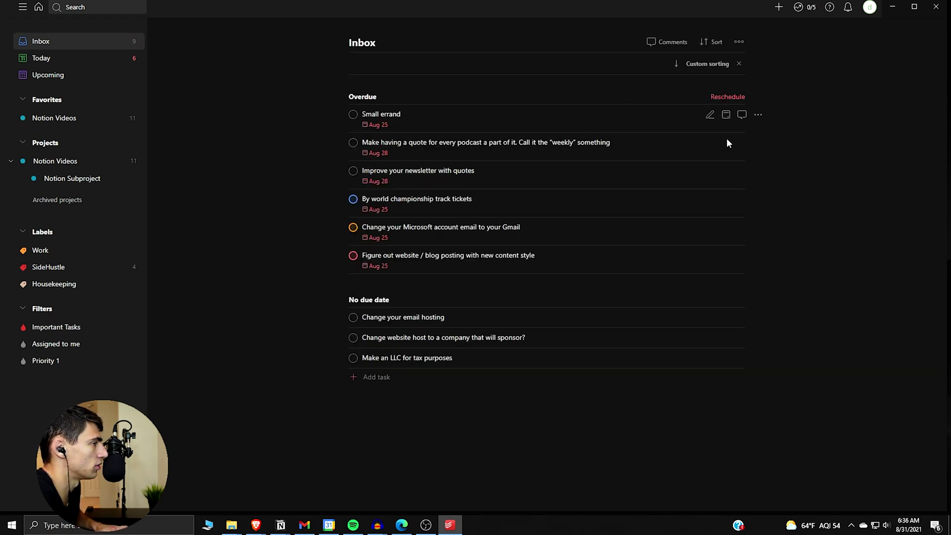
key(shift+v)
key(shift+v)
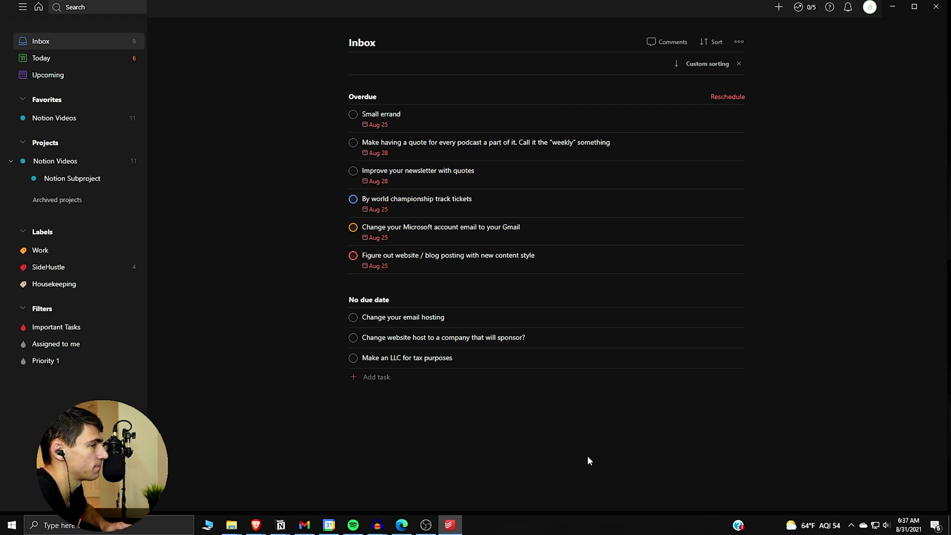
key(m)
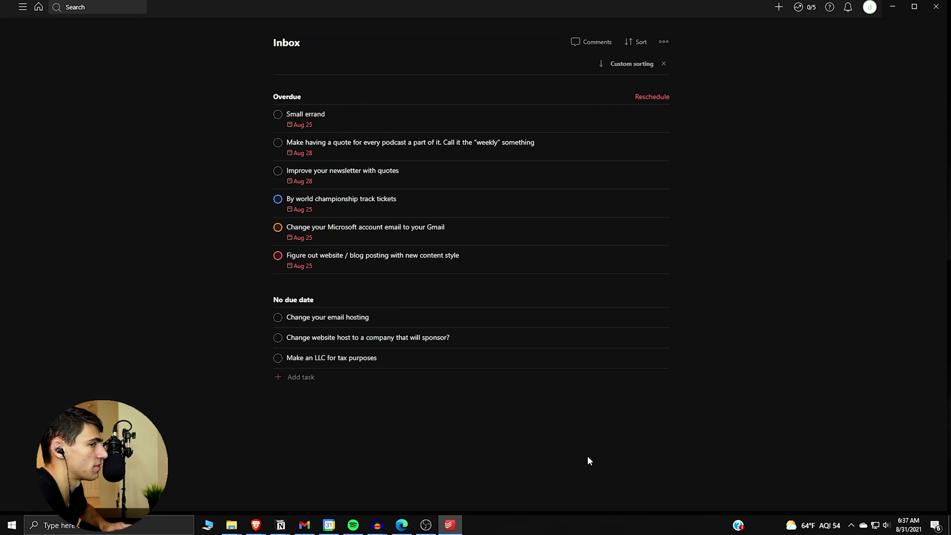
key(m)
key(g)
key(t)
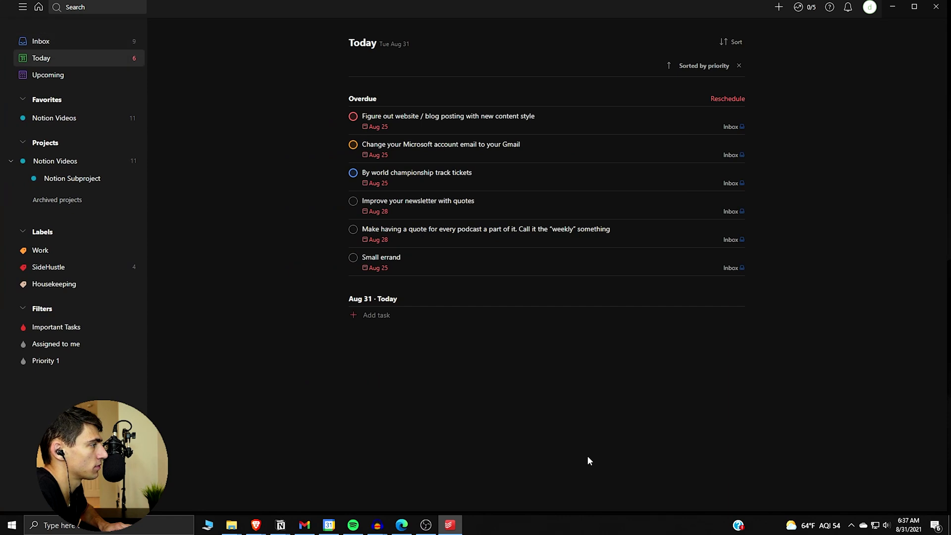
click(91, 44)
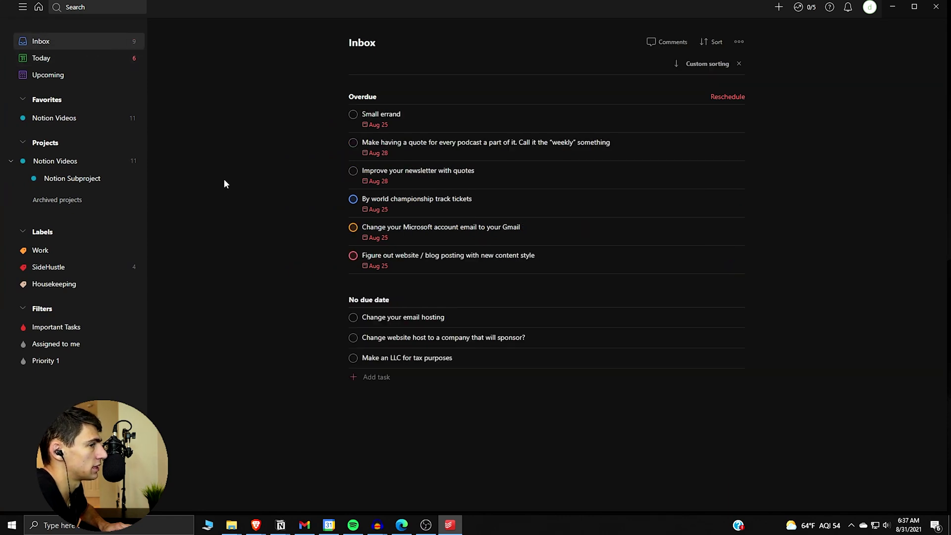
Step: Multi-select the overdue tasks plus the three no-due-date tasks, then clear the selection
ctrl+click(462, 124)
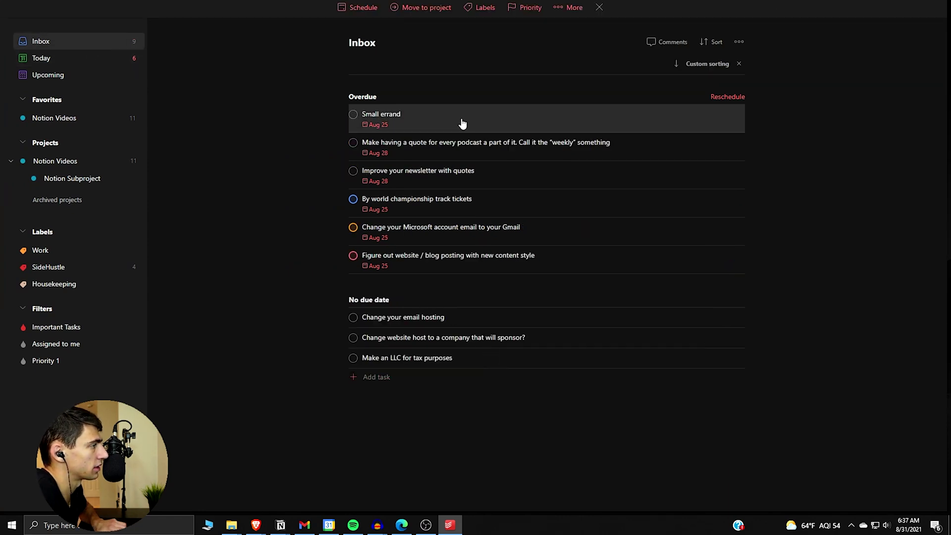
ctrl+click(473, 155)
ctrl+click(478, 176)
ctrl+click(481, 203)
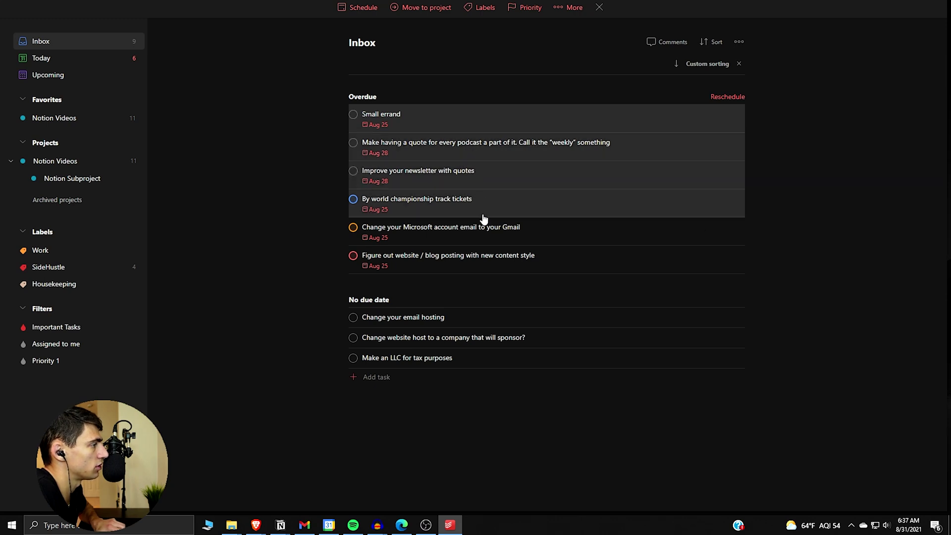
ctrl+click(483, 230)
ctrl+click(487, 257)
ctrl+click(478, 318)
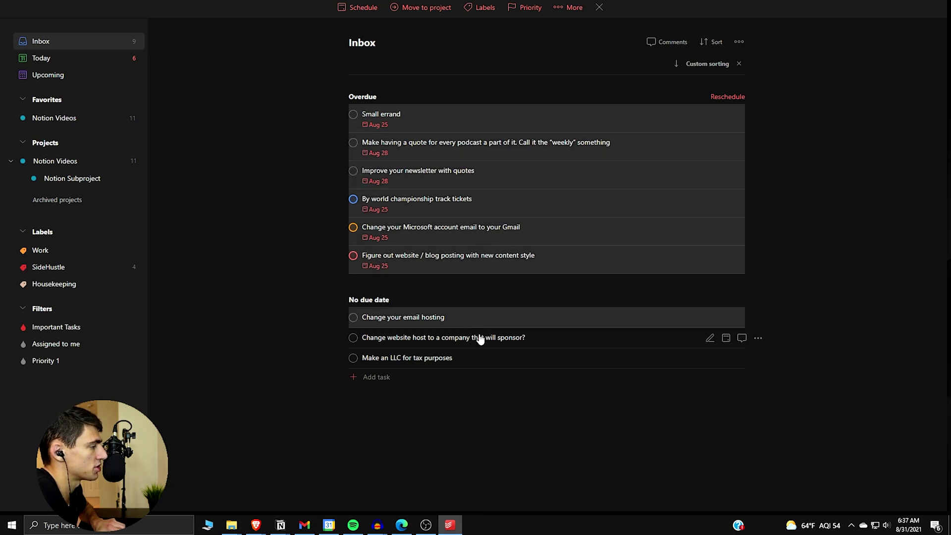
ctrl+click(479, 338)
ctrl+click(476, 359)
key(Escape)
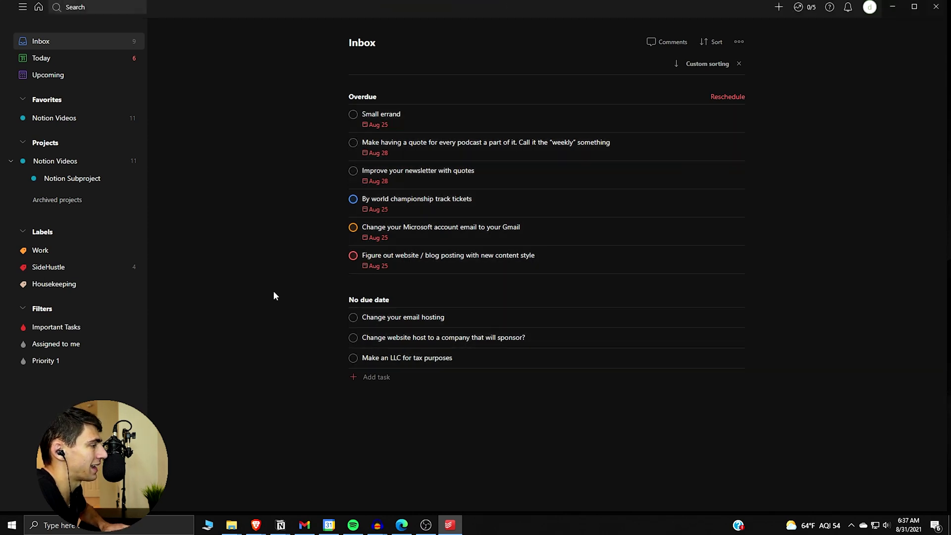
Step: Try the Q, A and Shift+A add-task shortcuts, cancelling each new task
key(q)
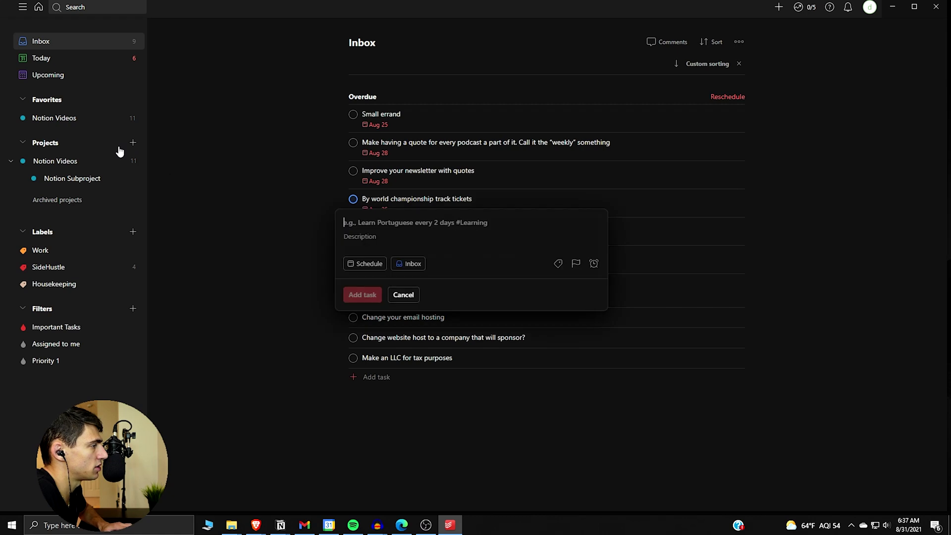
click(404, 295)
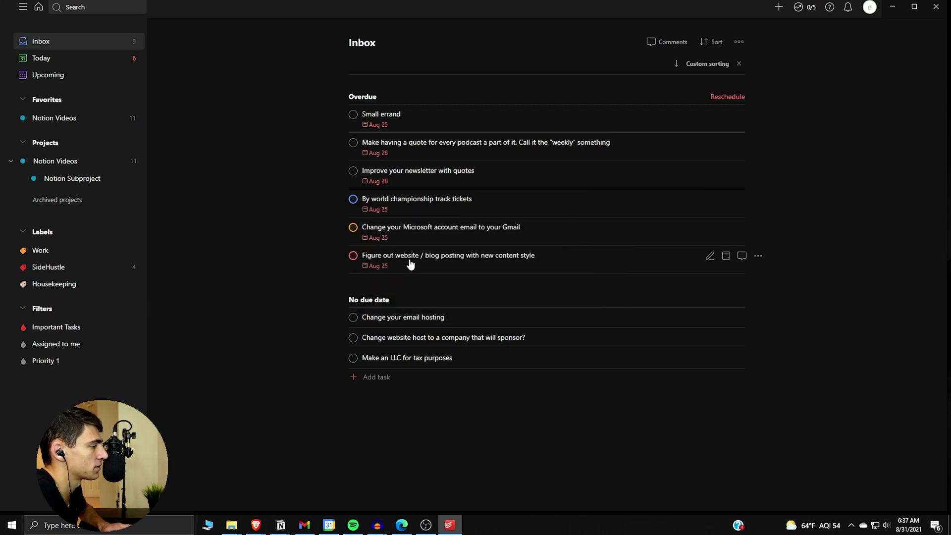
key(a)
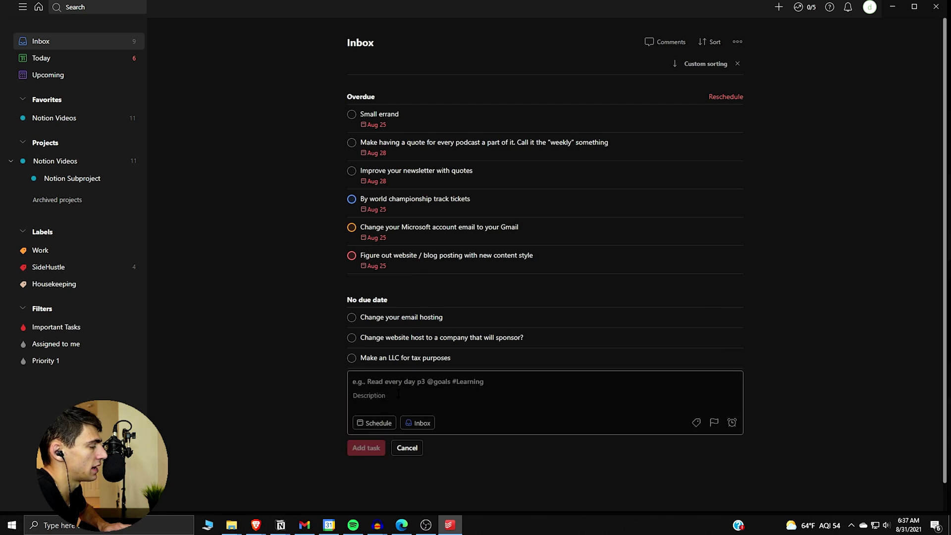
click(407, 448)
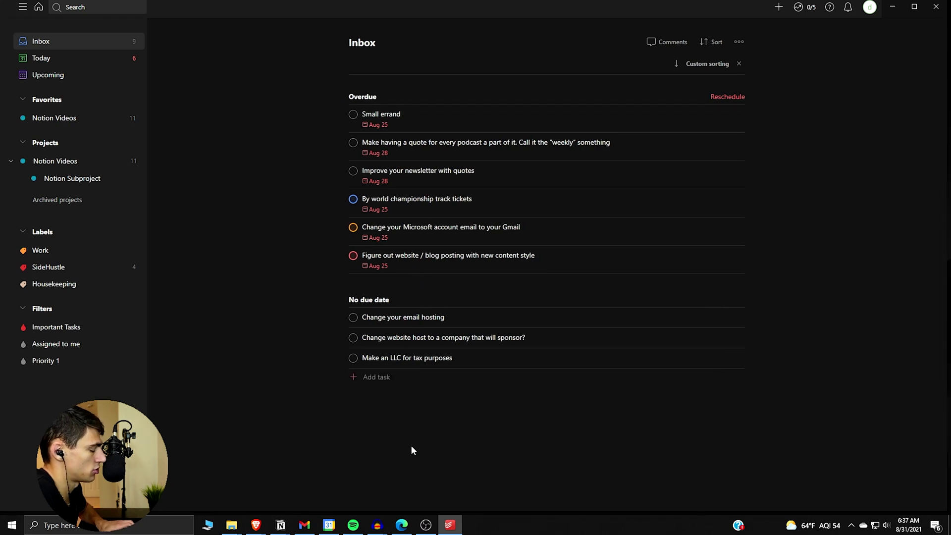
key(shift+a)
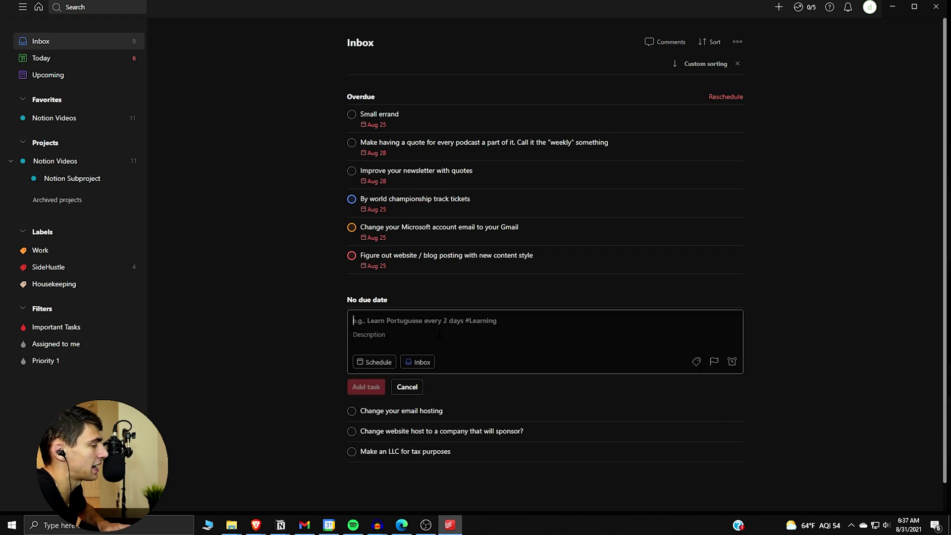
click(407, 387)
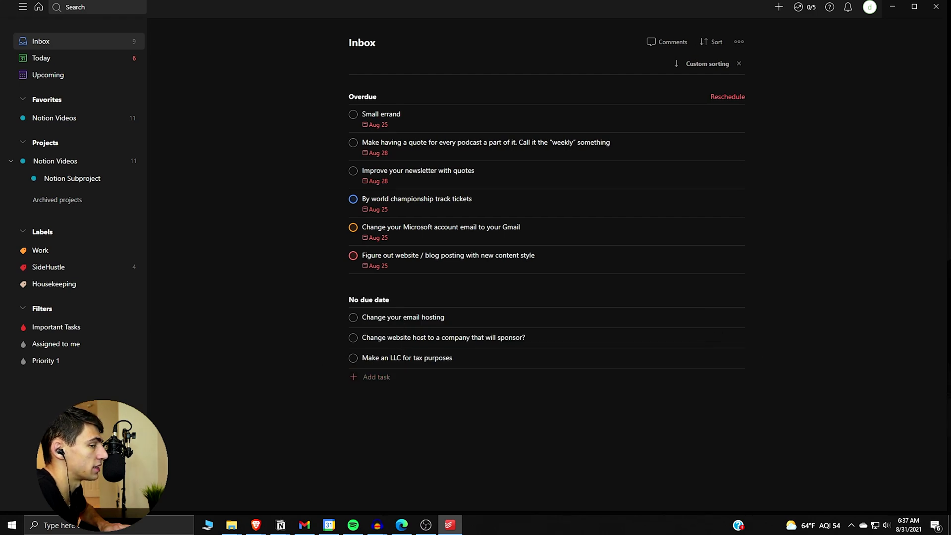
Step: Add a new Inbox section named 'Extra Items'
click(447, 442)
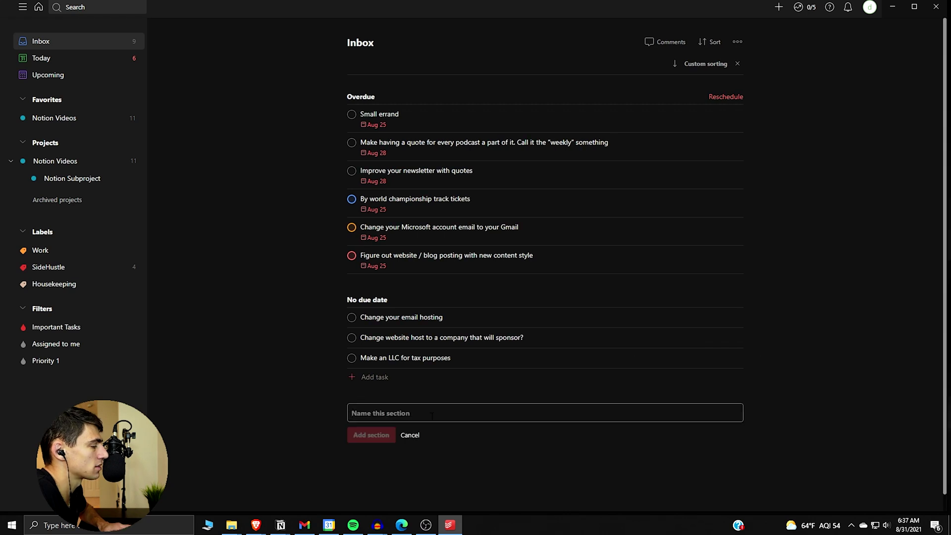
text(Extra)
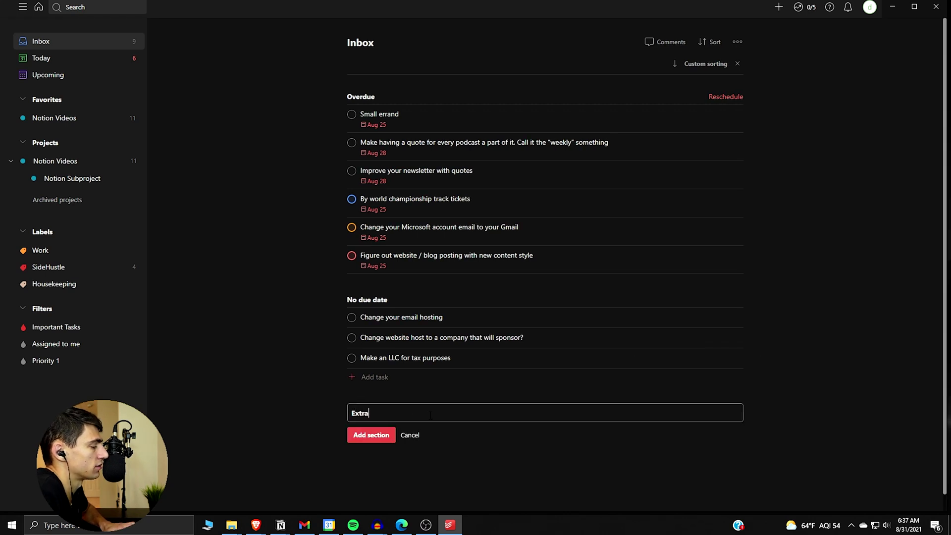
text( Items)
key(Return)
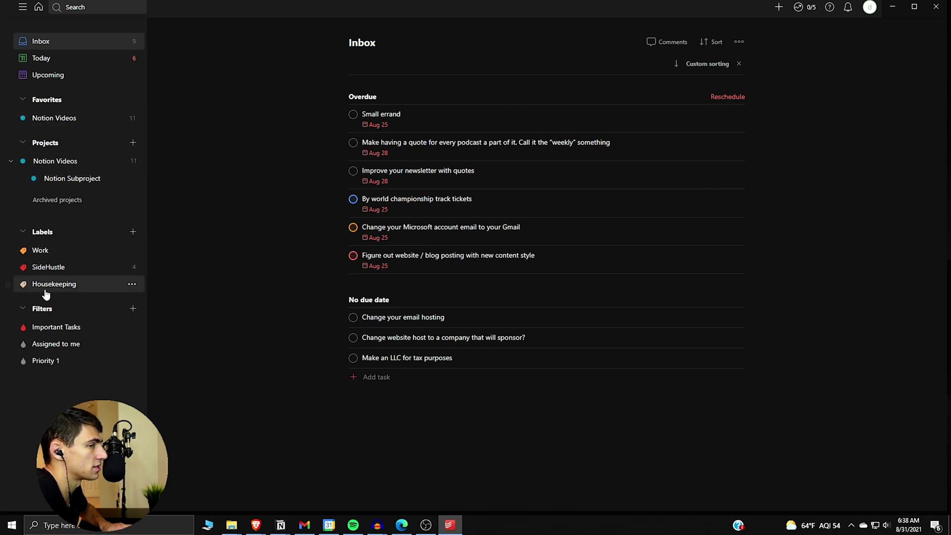
Step: Open and close search, flip the Inbox to board and back to list, then go to Today
key(slash)
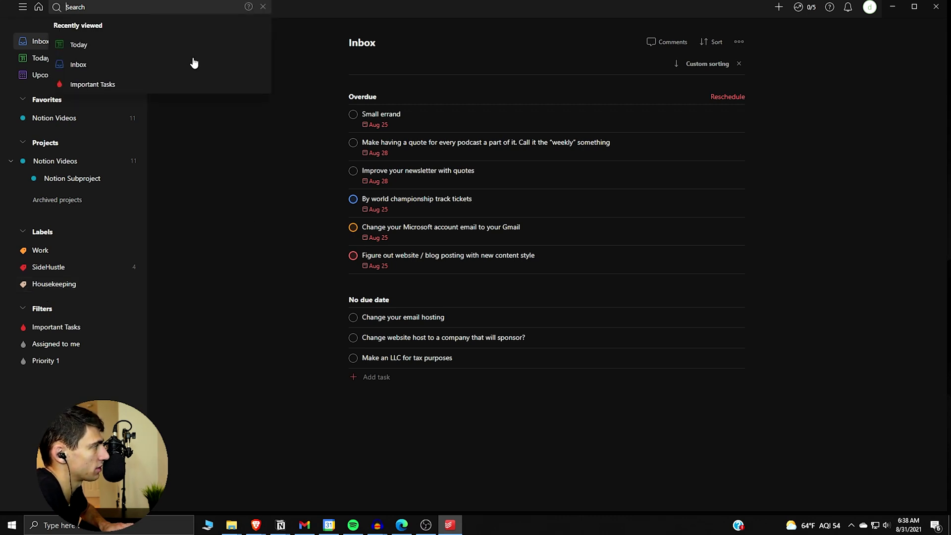
key(Escape)
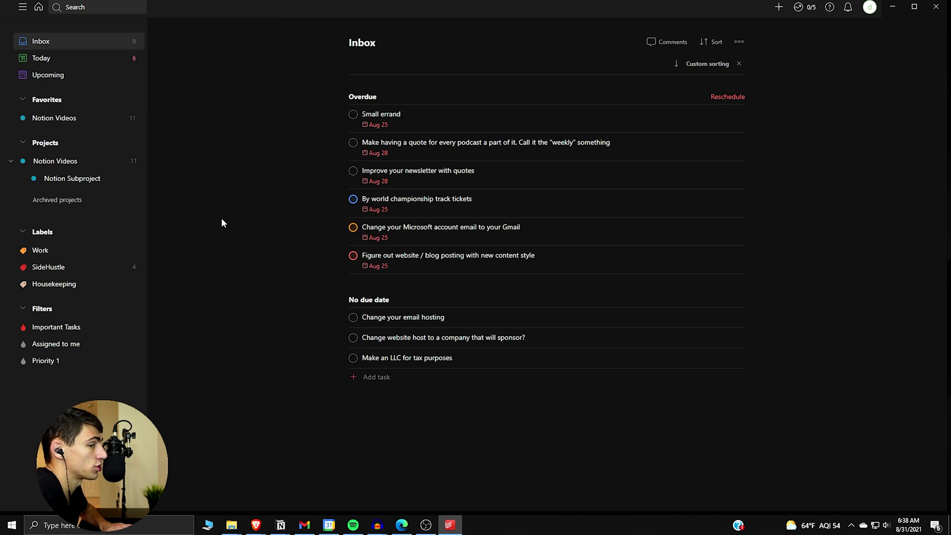
key(shift+v)
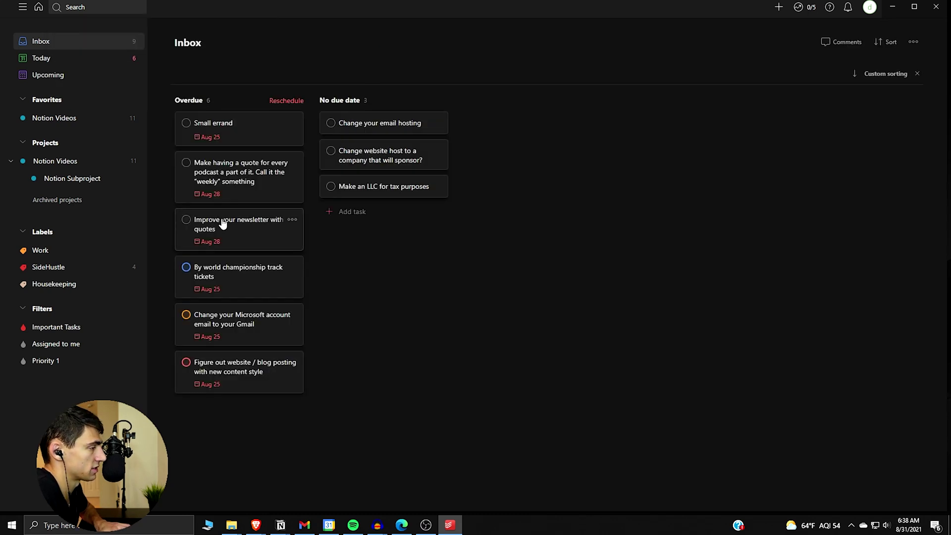
key(shift+v)
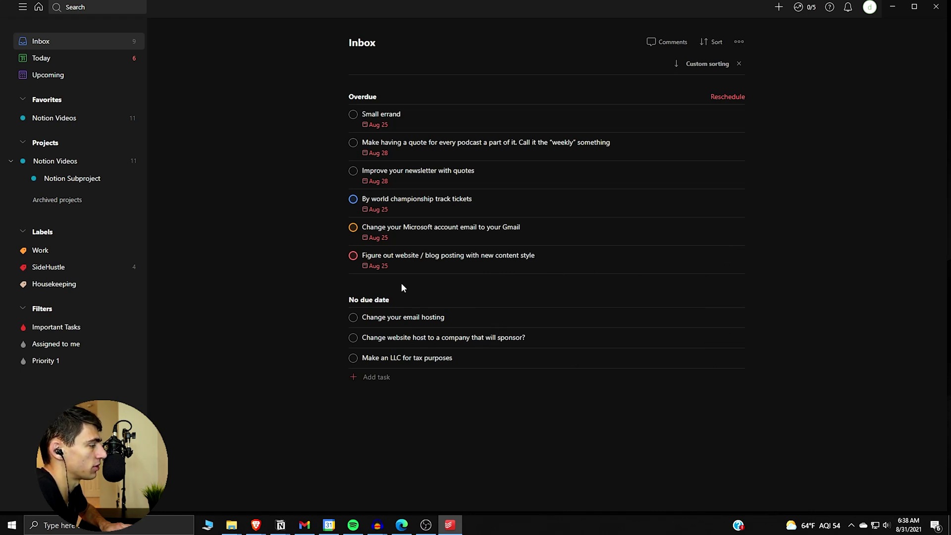
click(67, 62)
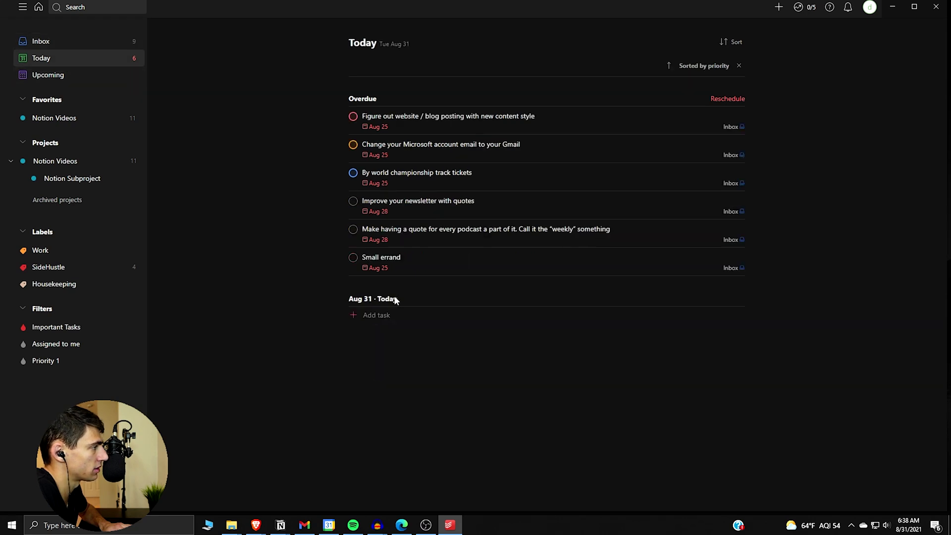
Step: Cancel an inline task, then open quick add and try, then remove, the Work label
click(424, 322)
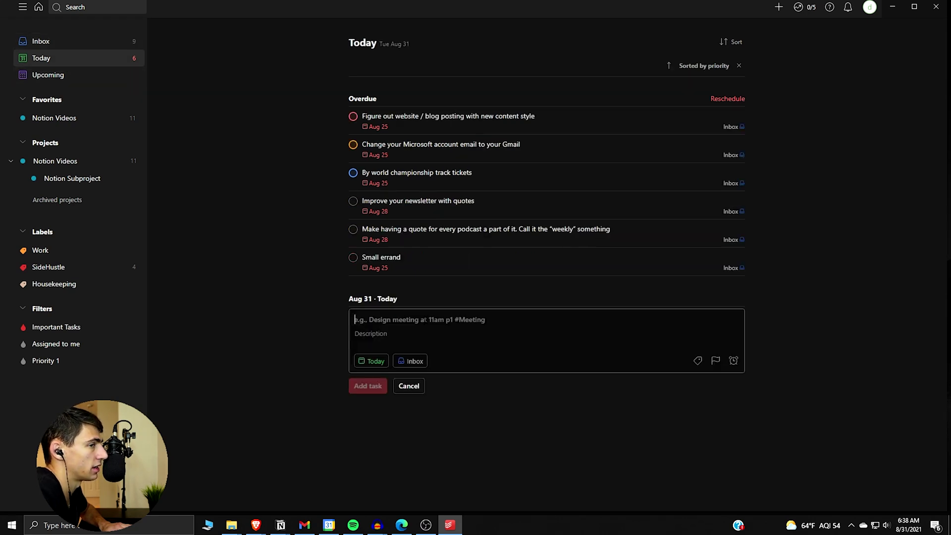
click(419, 385)
key(q)
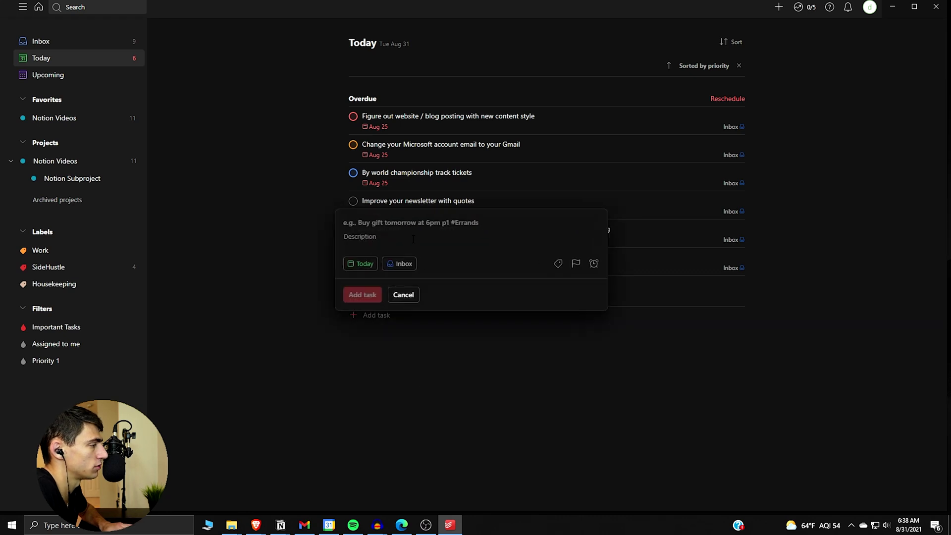
text(@)
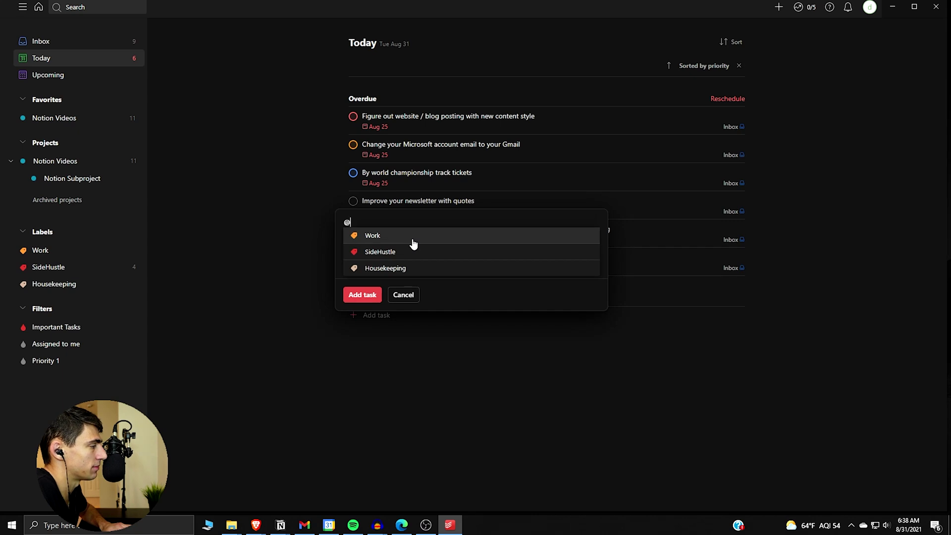
click(414, 243)
key(BackSpace)
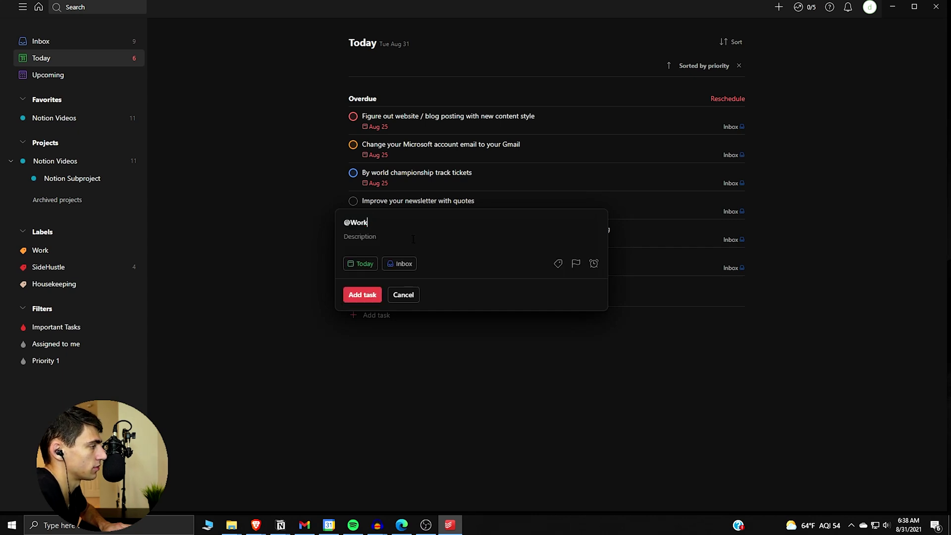
key(BackSpace)
key(BackSpace)
key(BackSpace)
Step: Enter 'Example task' labelled SideHustle, placed in Notion Videos / Video Ideas
text(Ex)
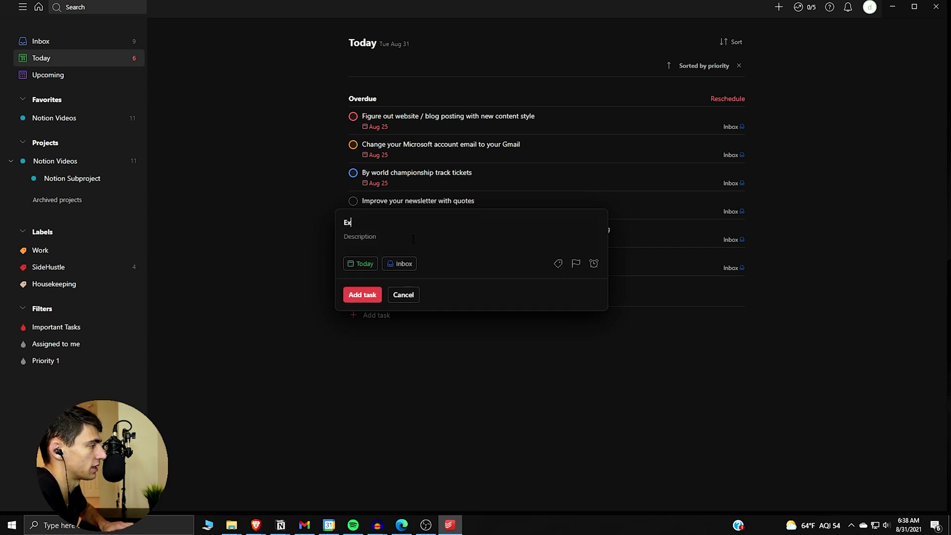
text(ample task @)
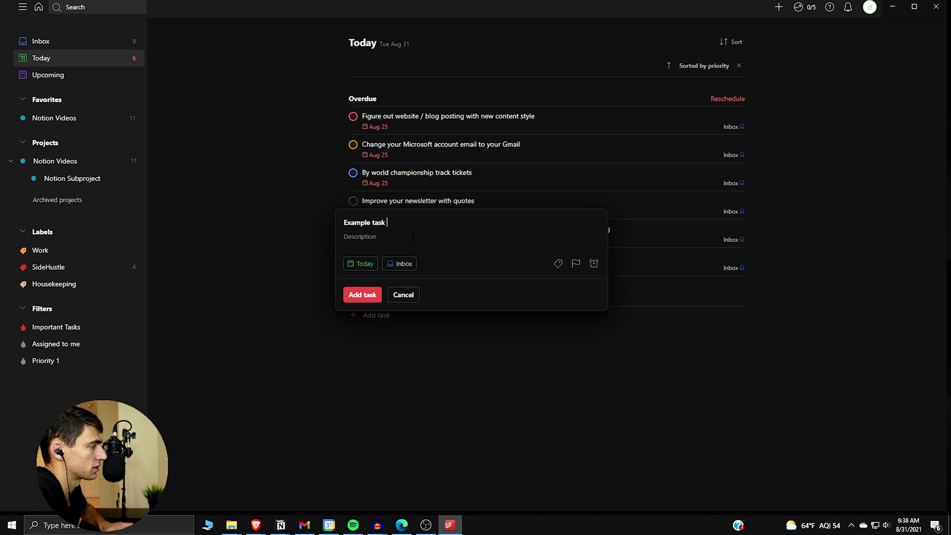
click(431, 254)
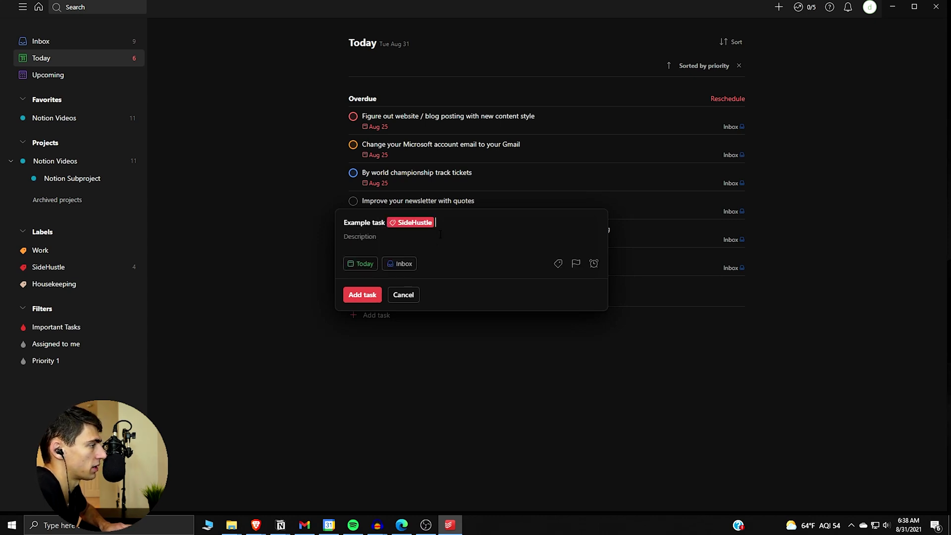
text(#)
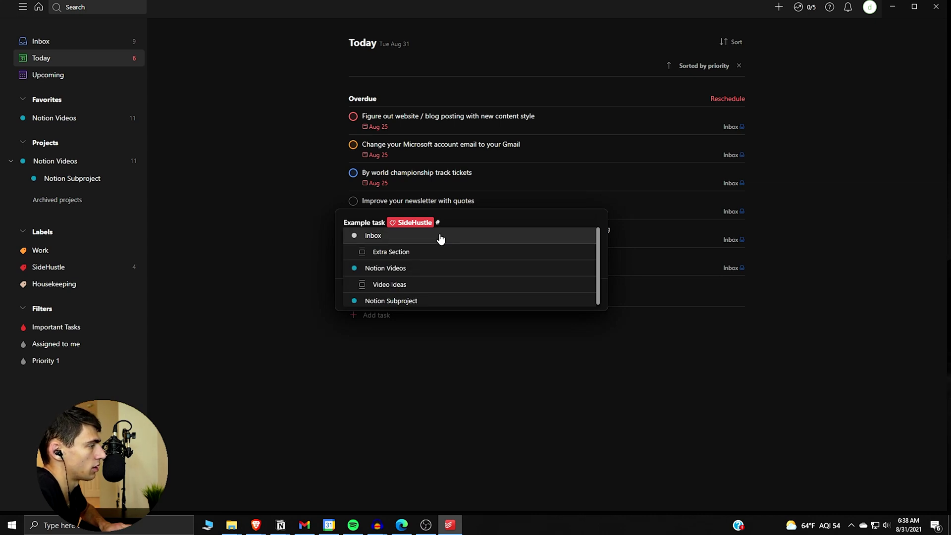
click(438, 269)
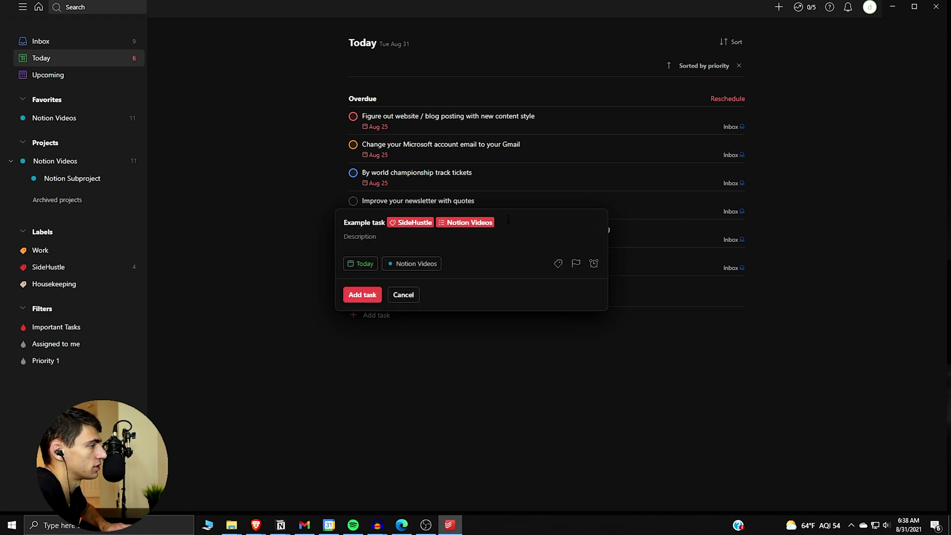
text(/)
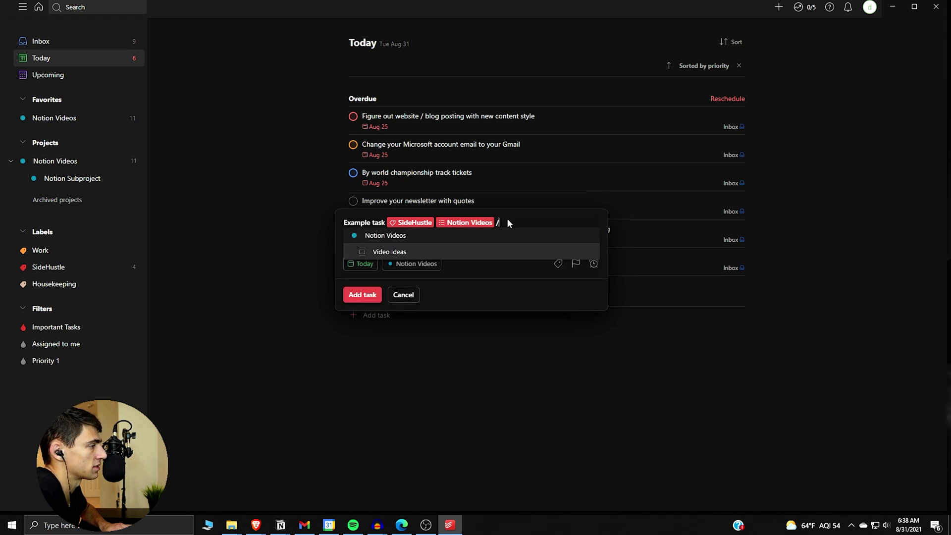
click(455, 256)
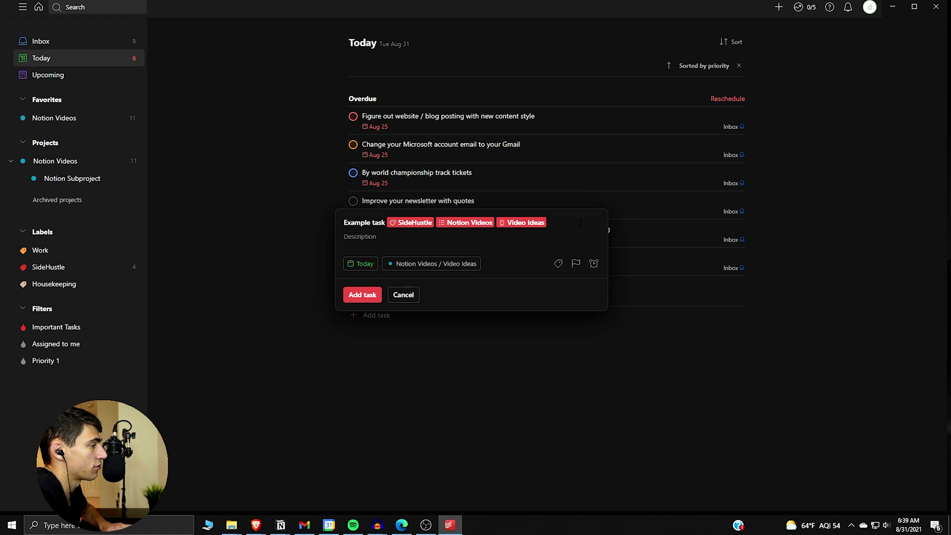
Step: Give the draft priority 4 after trying p1 and p2
text(p1)
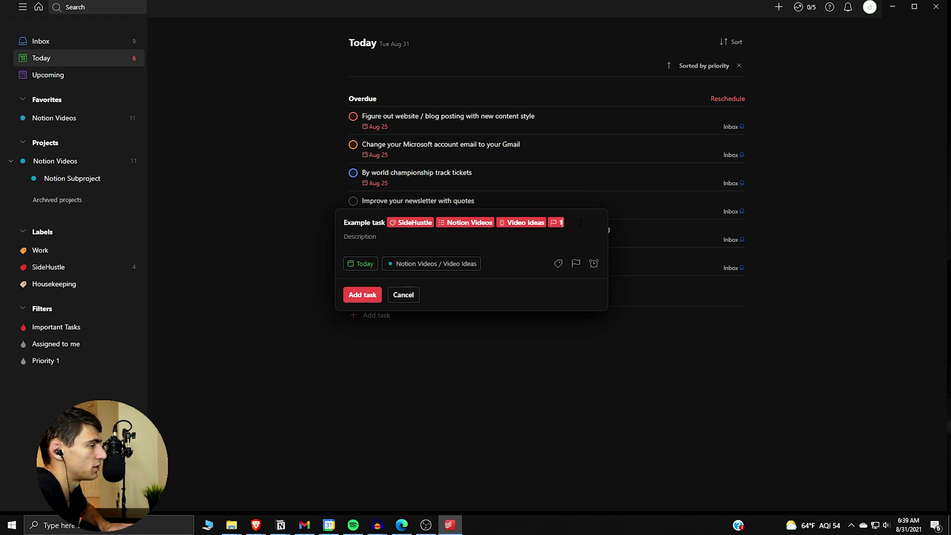
key(BackSpace)
text(2)
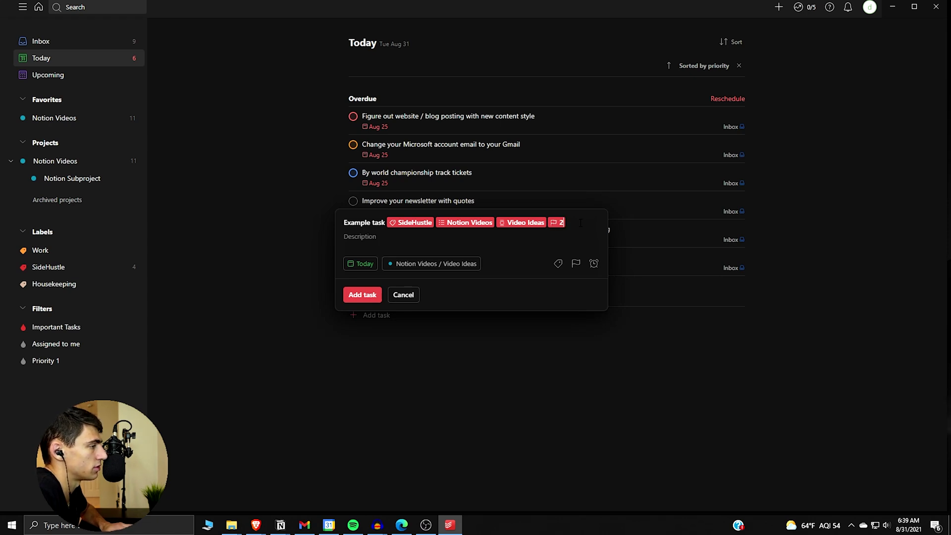
key(BackSpace)
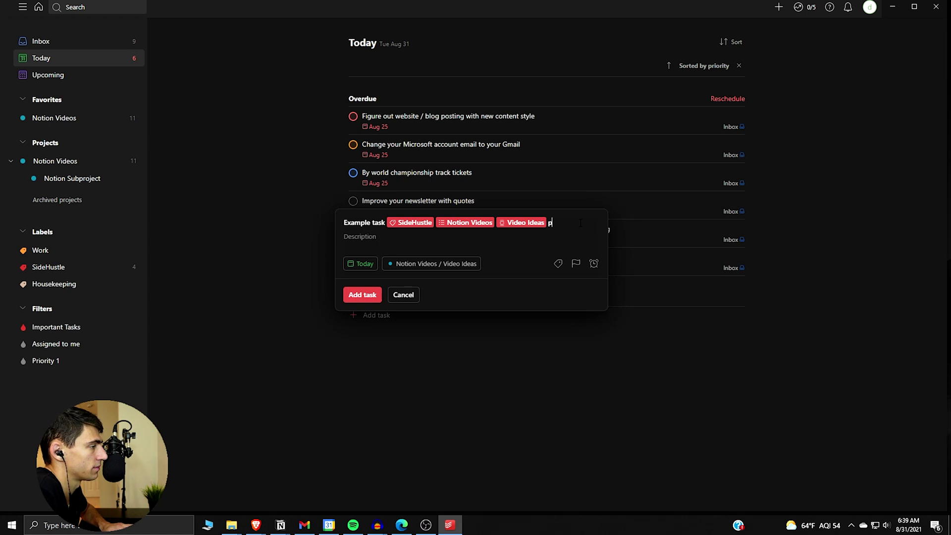
text(4)
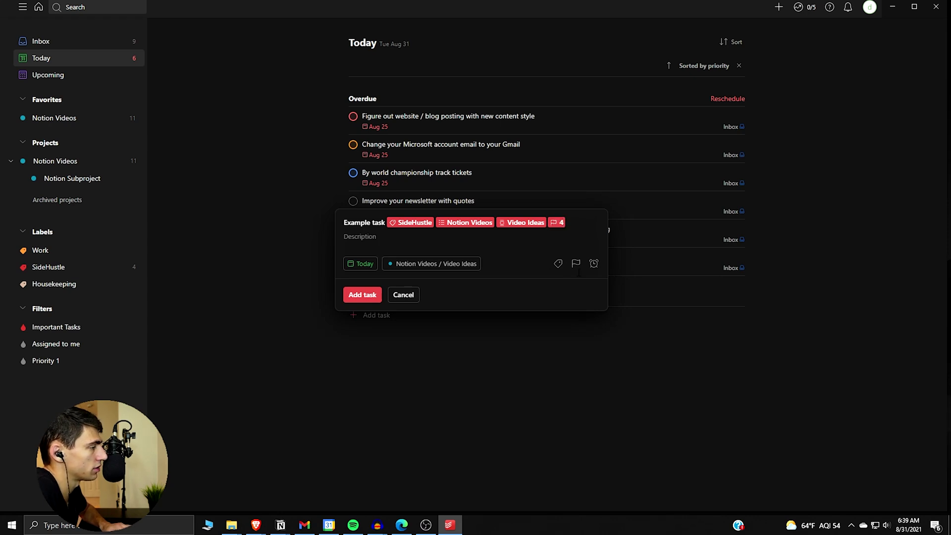